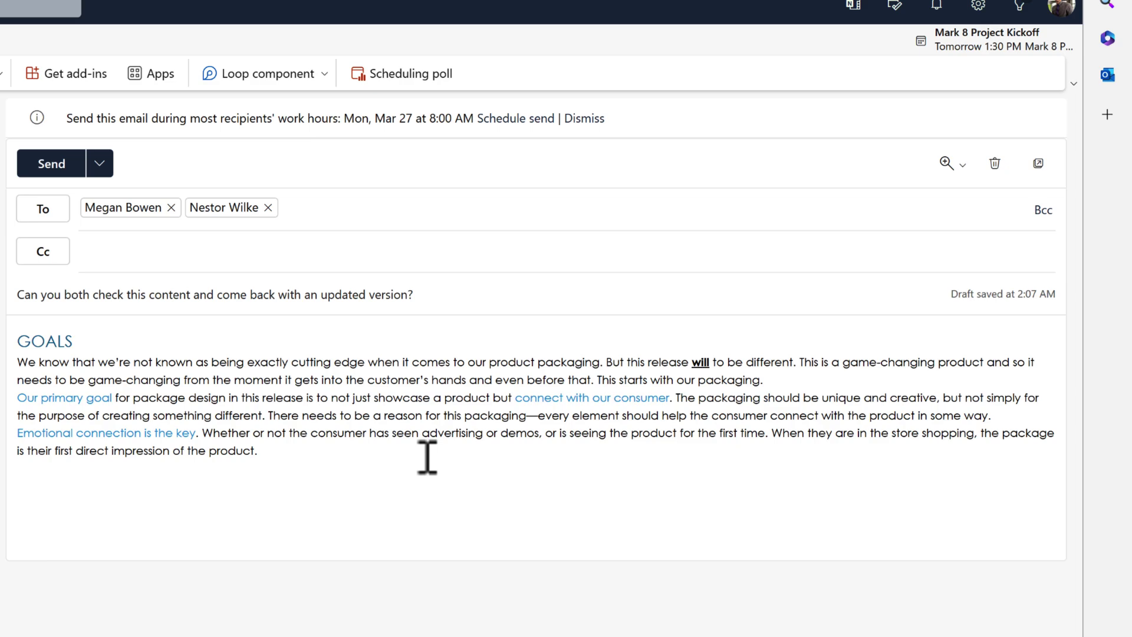
# Clear the bold from 'will' so no word in the GOALS body text is bold.
pyautogui.moveTo(285, 455); pyautogui.dragTo(17, 362)
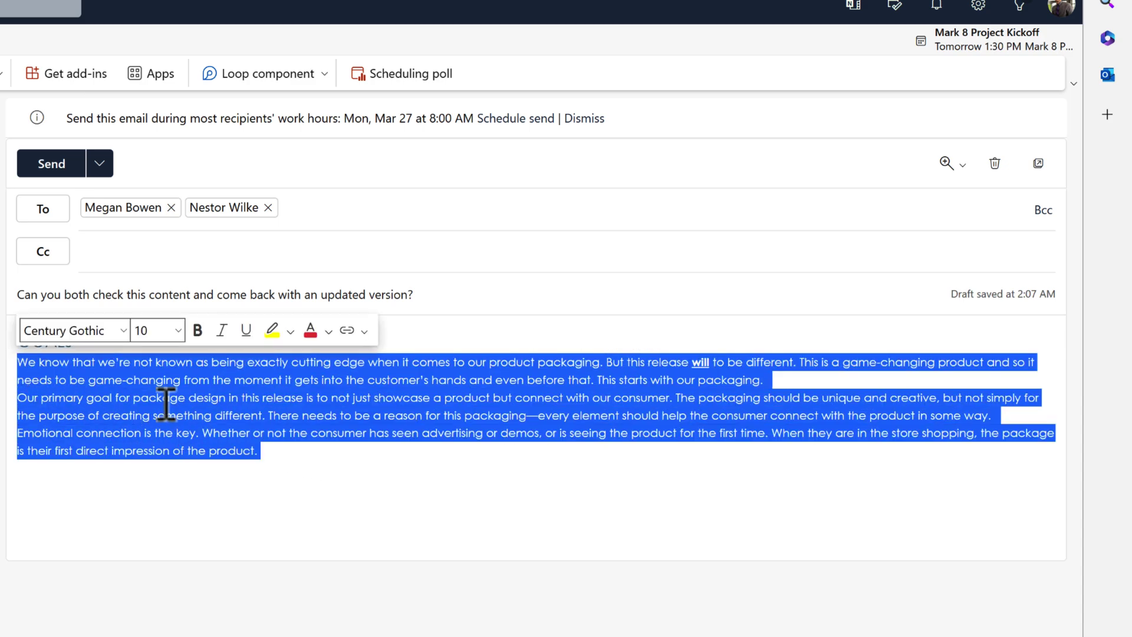
pyautogui.click(198, 331)
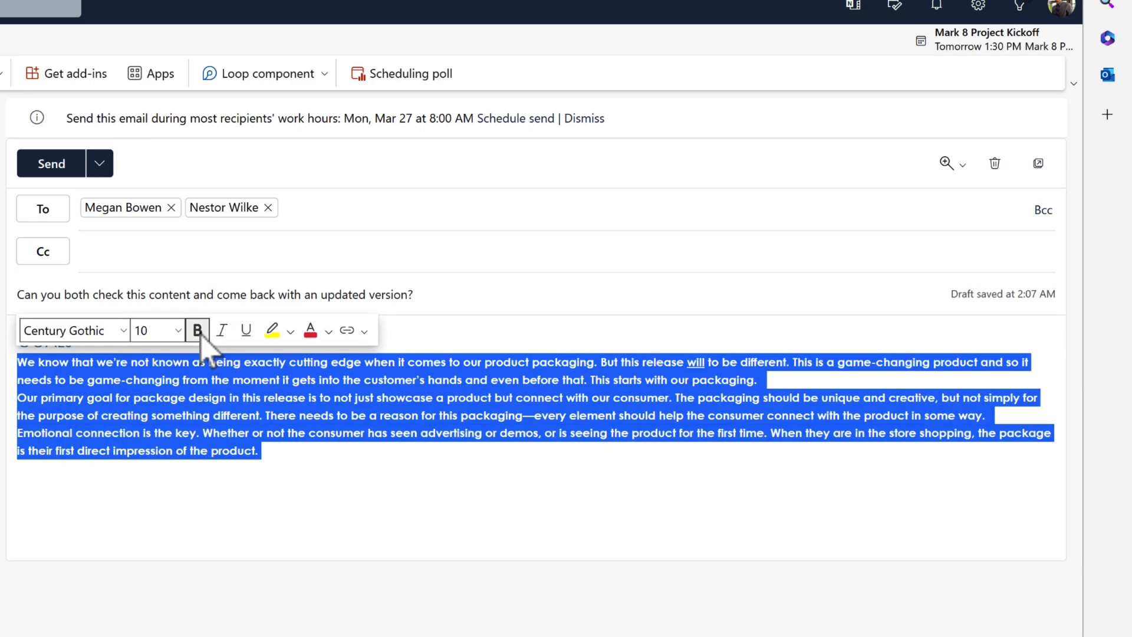
pyautogui.click(198, 332)
pyautogui.click(347, 502)
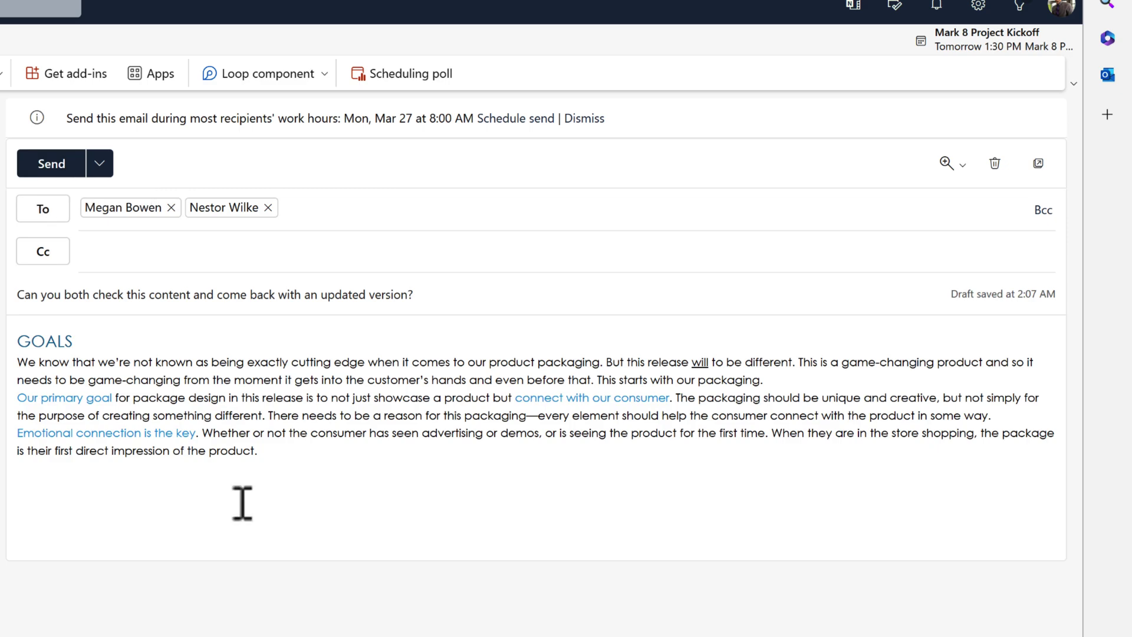
# Delete the email body and insert a Loop paragraph component in its place.
pyautogui.moveTo(242, 503); pyautogui.dragTo(18, 333)
pyautogui.hotkey('ctrl', 'c')
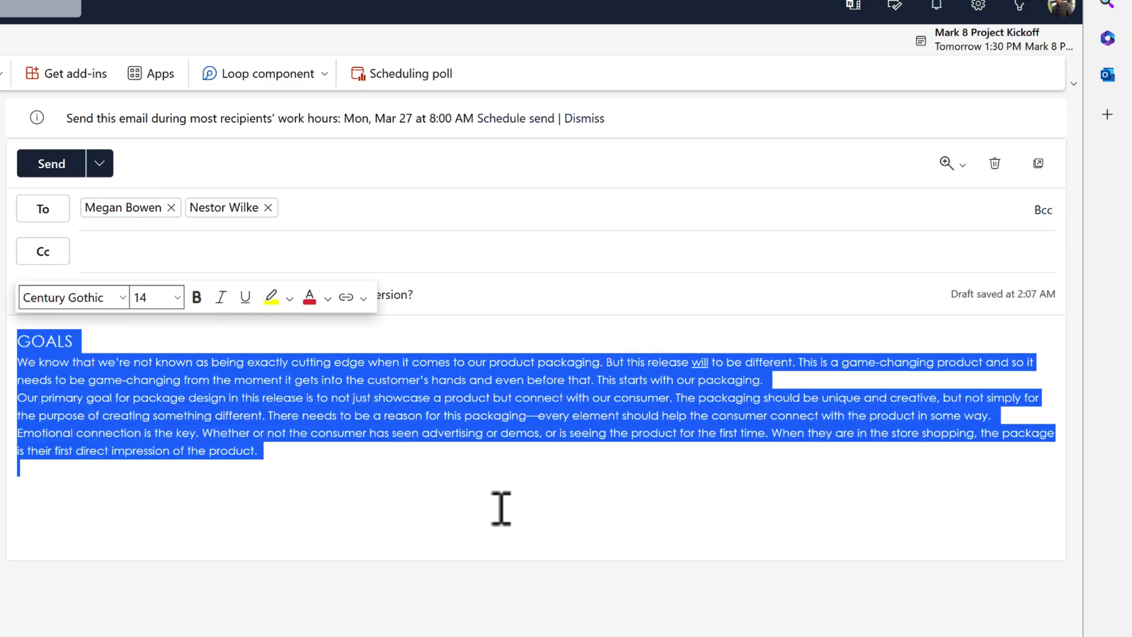
pyautogui.press('Delete')
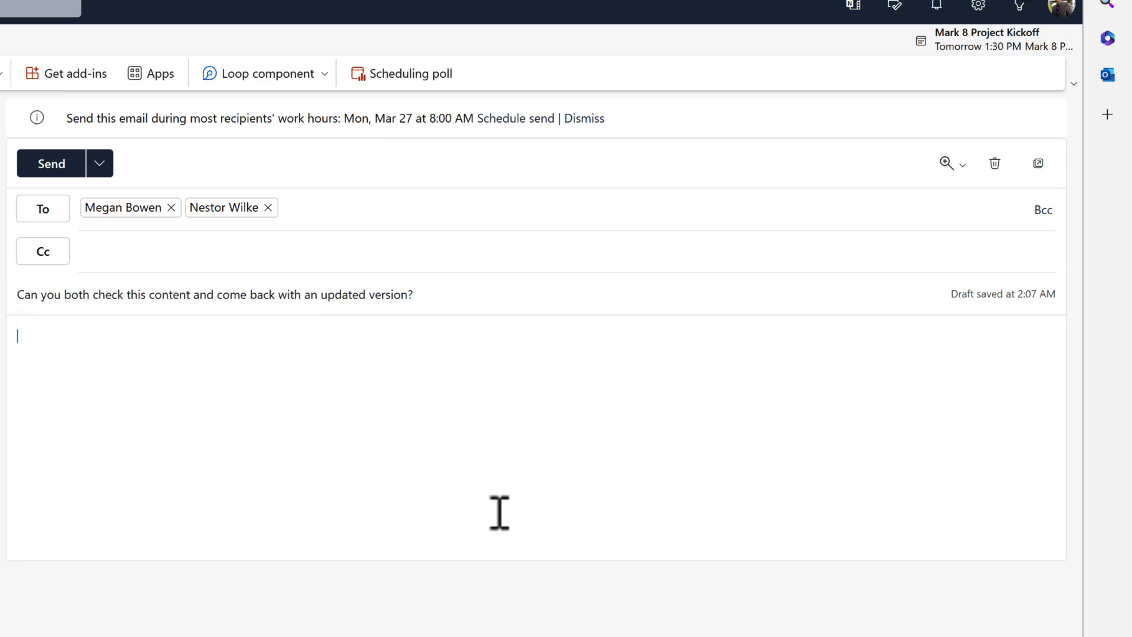
pyautogui.click(324, 74)
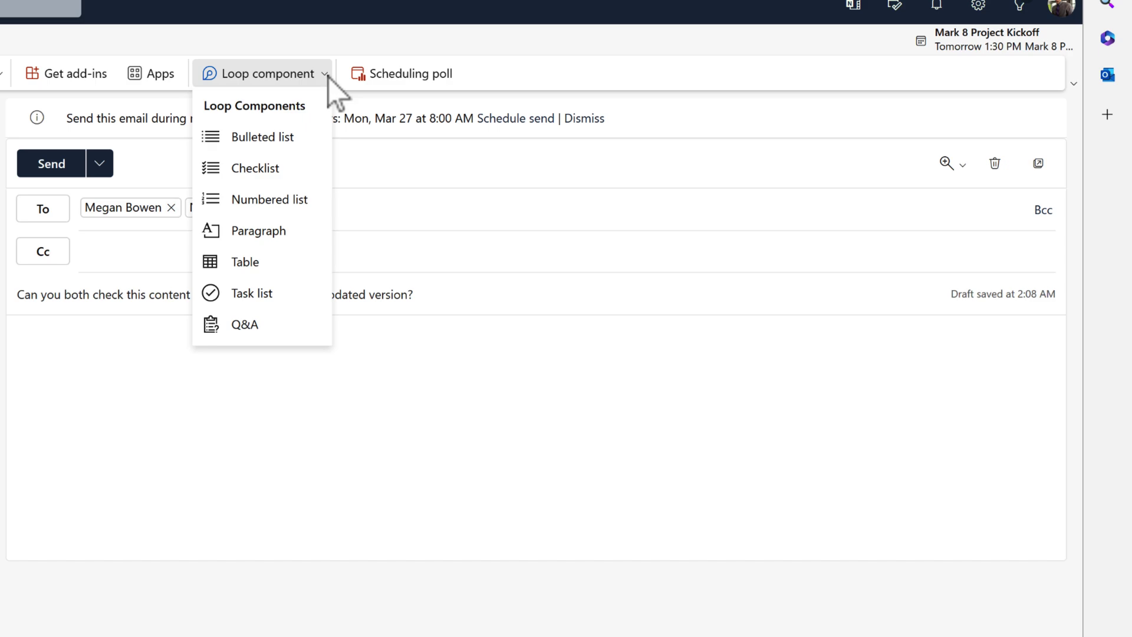
pyautogui.click(292, 234)
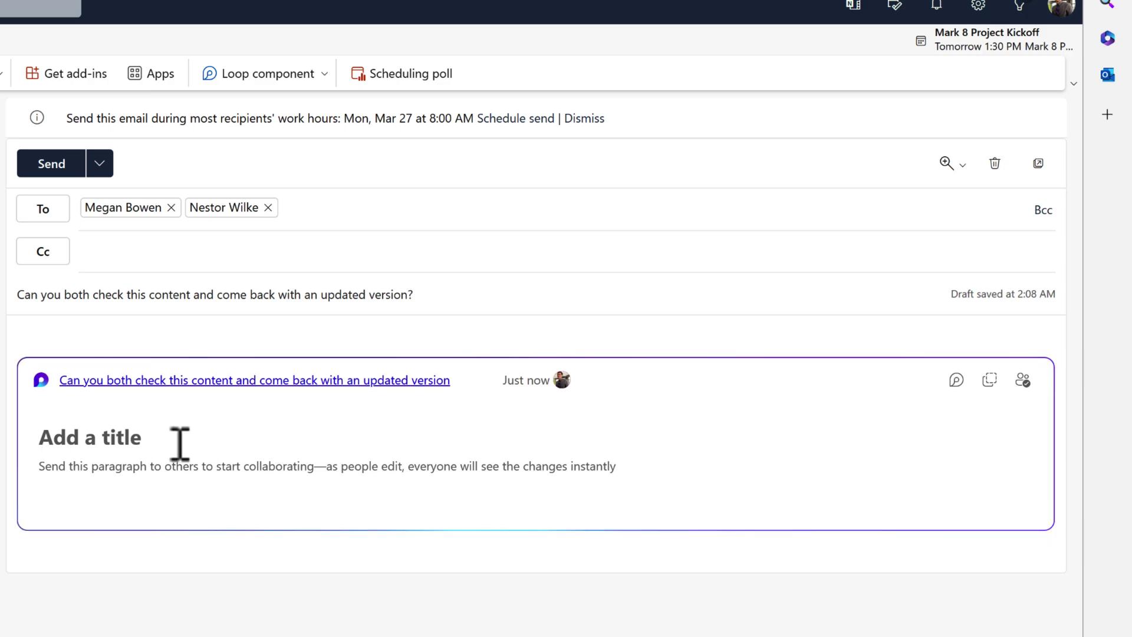
# Paste the three packaging paragraphs into the Loop paragraph and replace the GOALS heading with 'Project Goals'.
pyautogui.click(153, 473)
pyautogui.hotkey('ctrl', 'v')
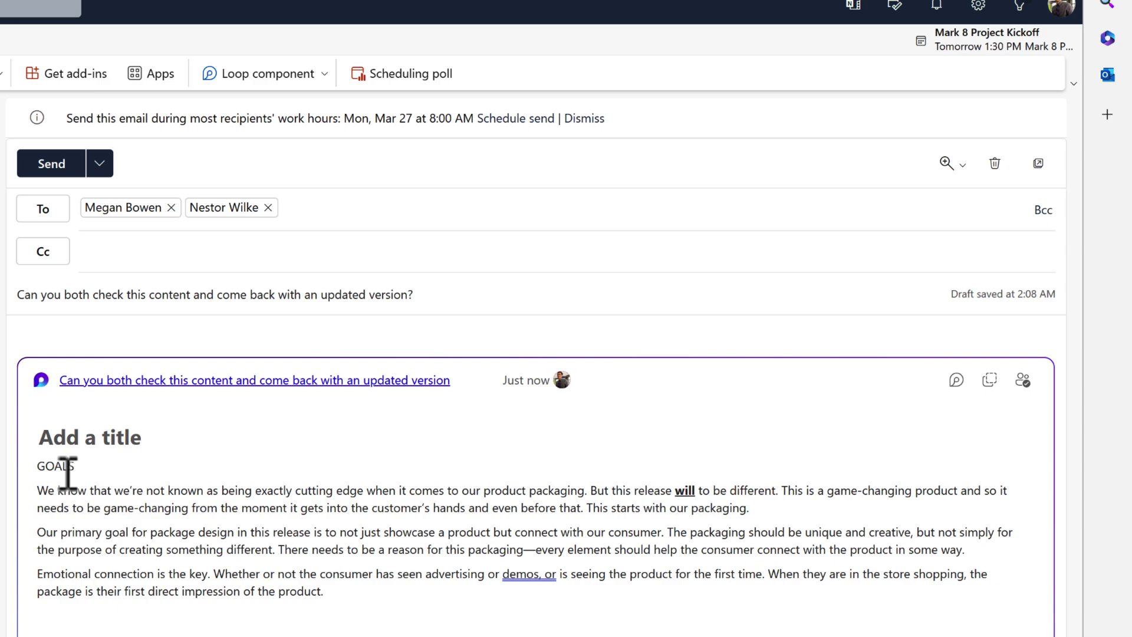
pyautogui.doubleClick(66, 467)
pyautogui.press('BackSpace')
pyautogui.write('Project Goal')
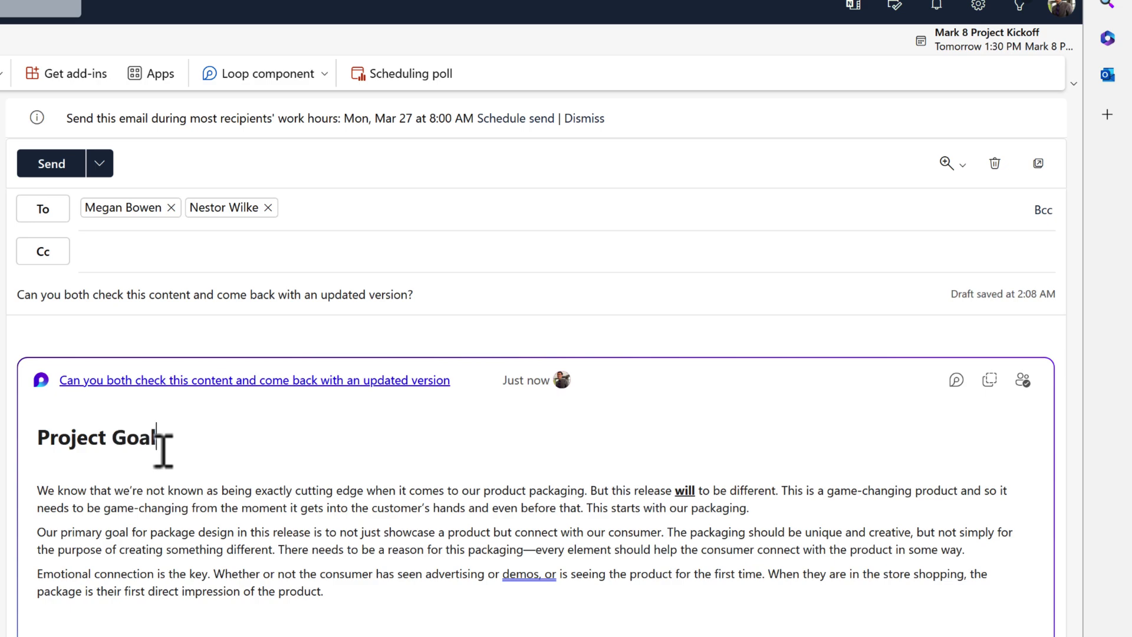
pyautogui.write('s')
pyautogui.moveTo(395, 601); pyautogui.dragTo(18, 493)
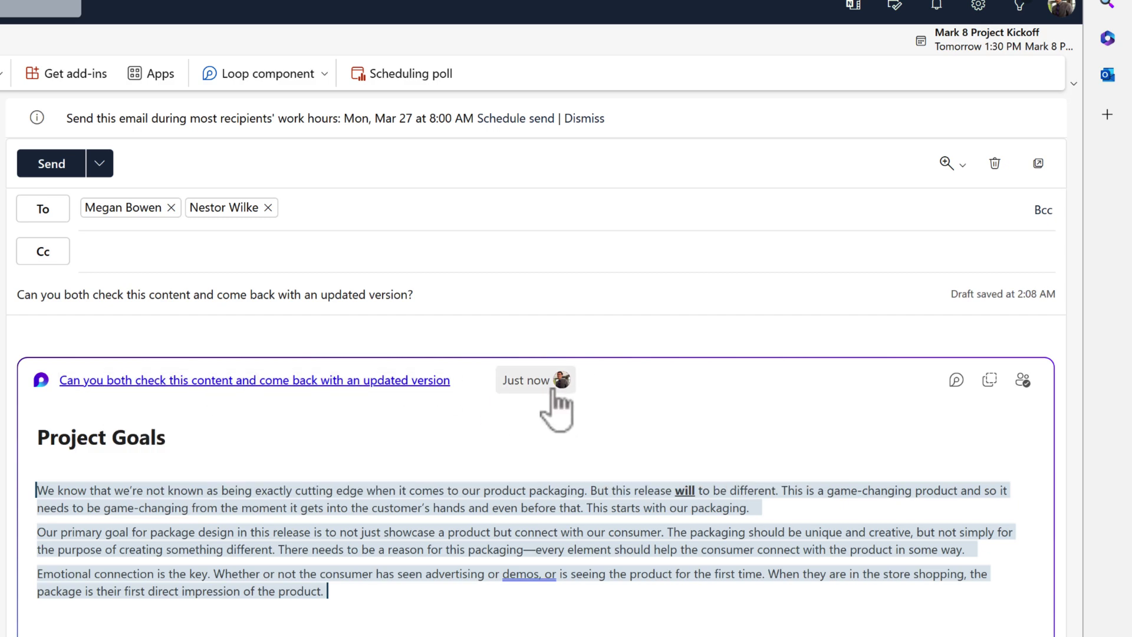
pyautogui.moveTo(550, 392)
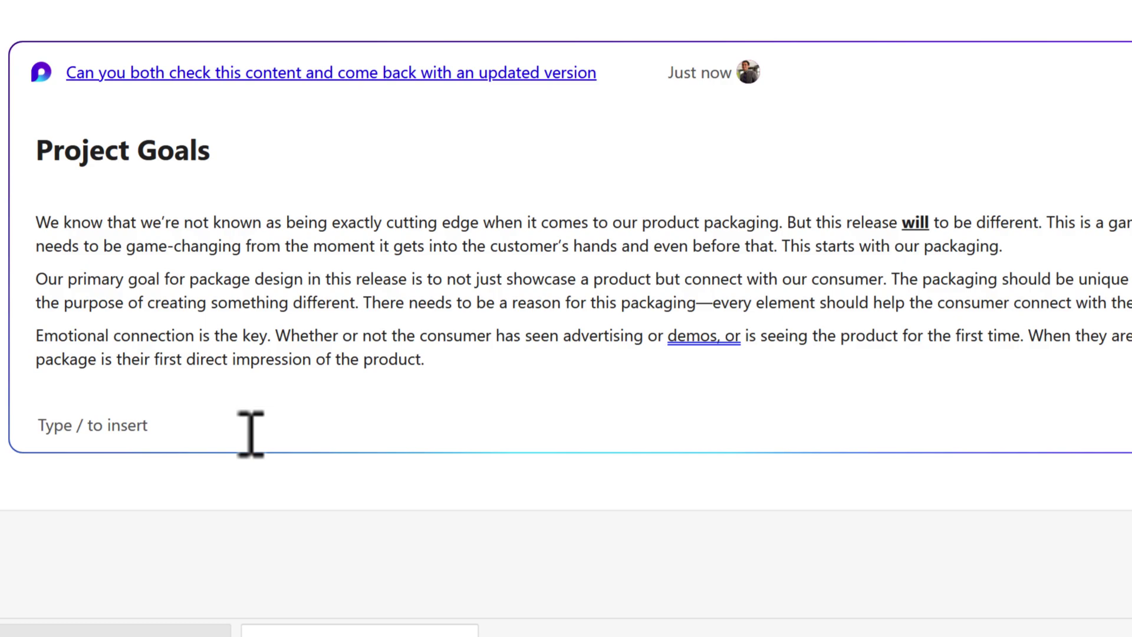
# Browse the Loop component's '/' insert menu, then dismiss it without inserting anything.
pyautogui.write('/')
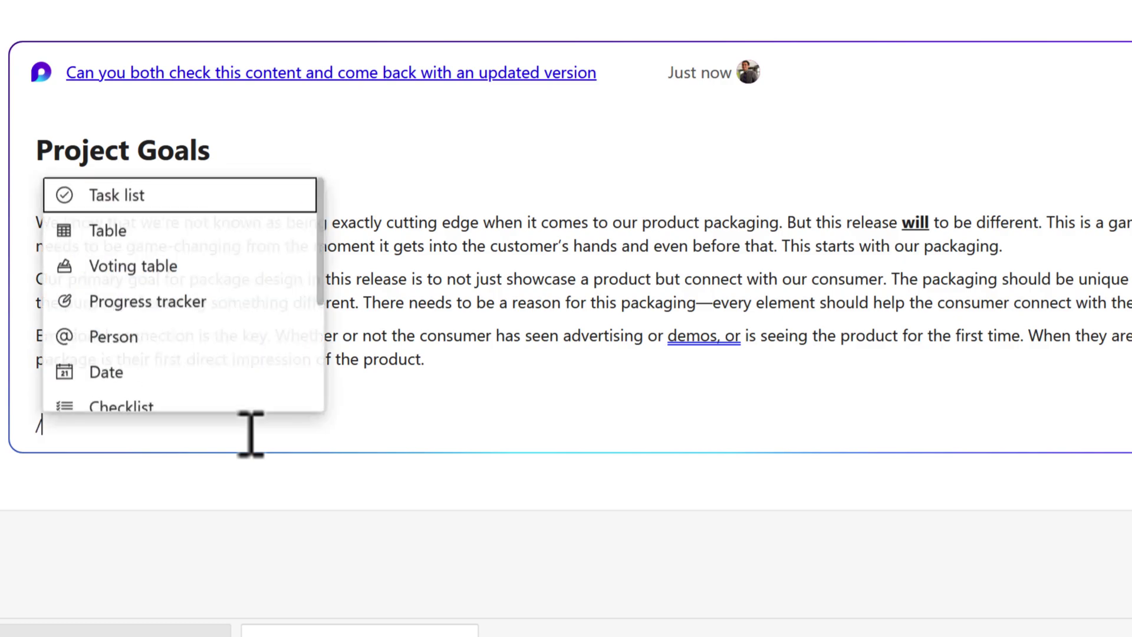
pyautogui.scroll(-2, 267, 362)
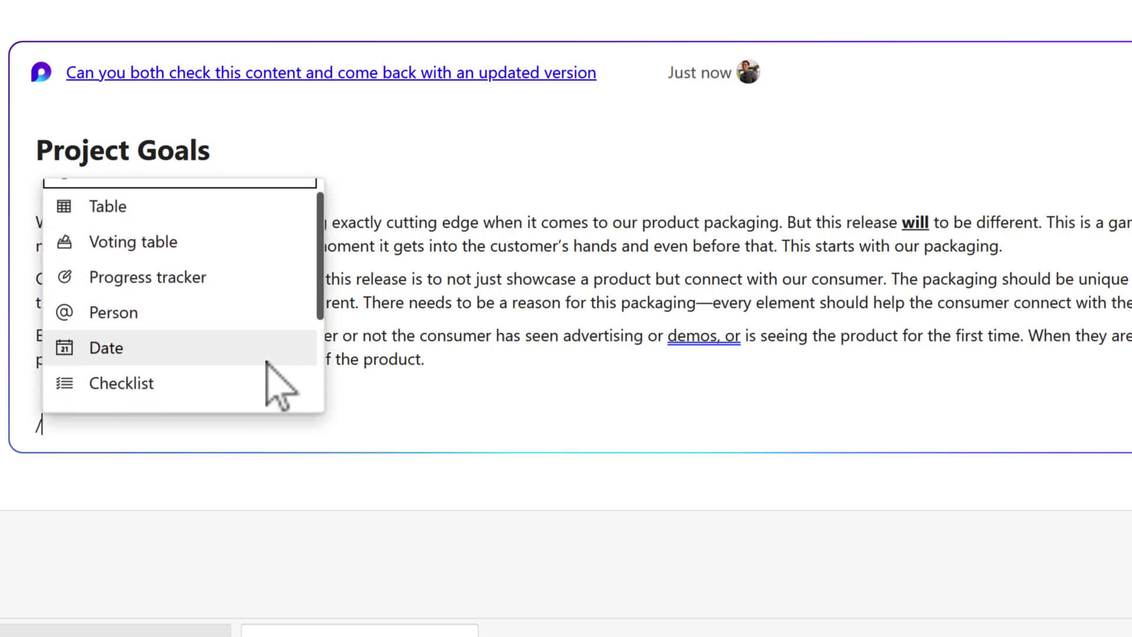
pyautogui.scroll(3, 266, 362)
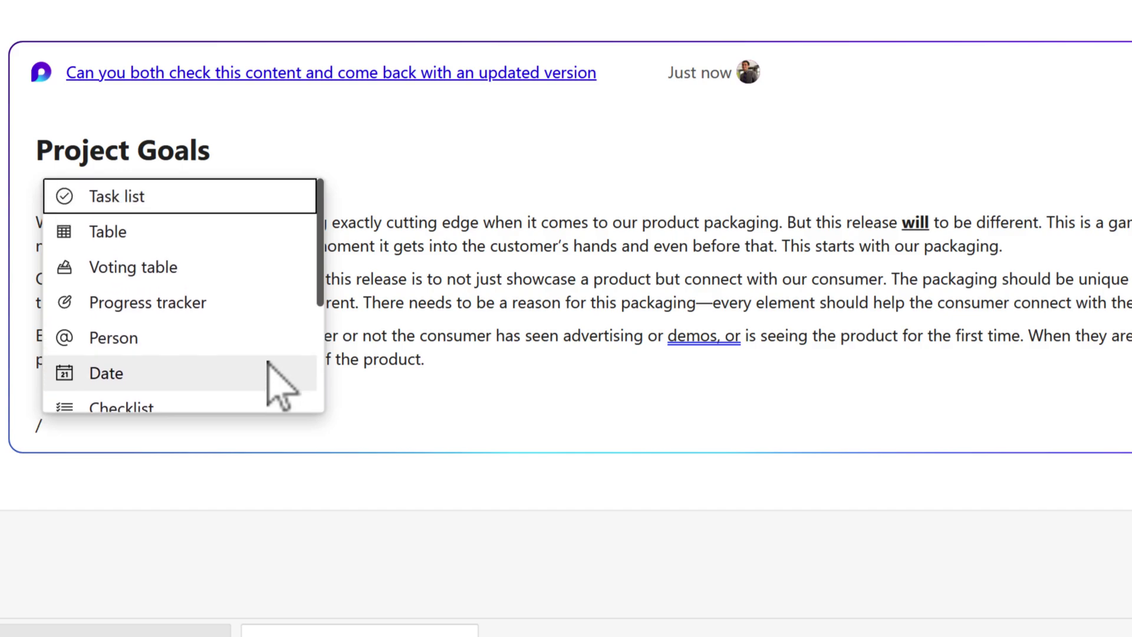
pyautogui.scroll(-5, 267, 353)
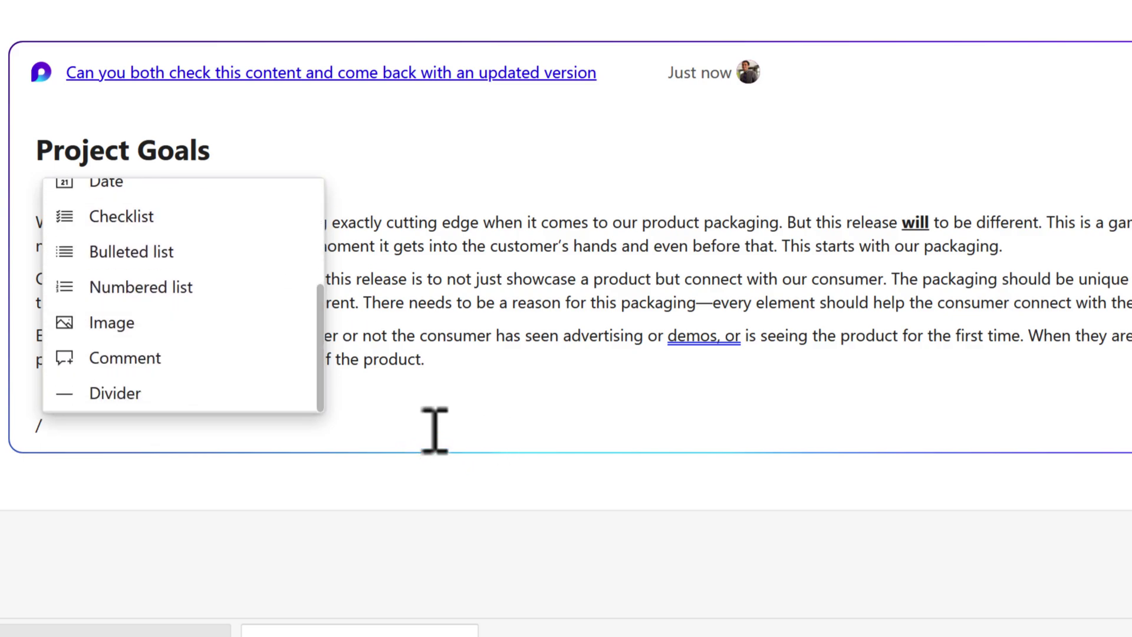
pyautogui.press('BackSpace')
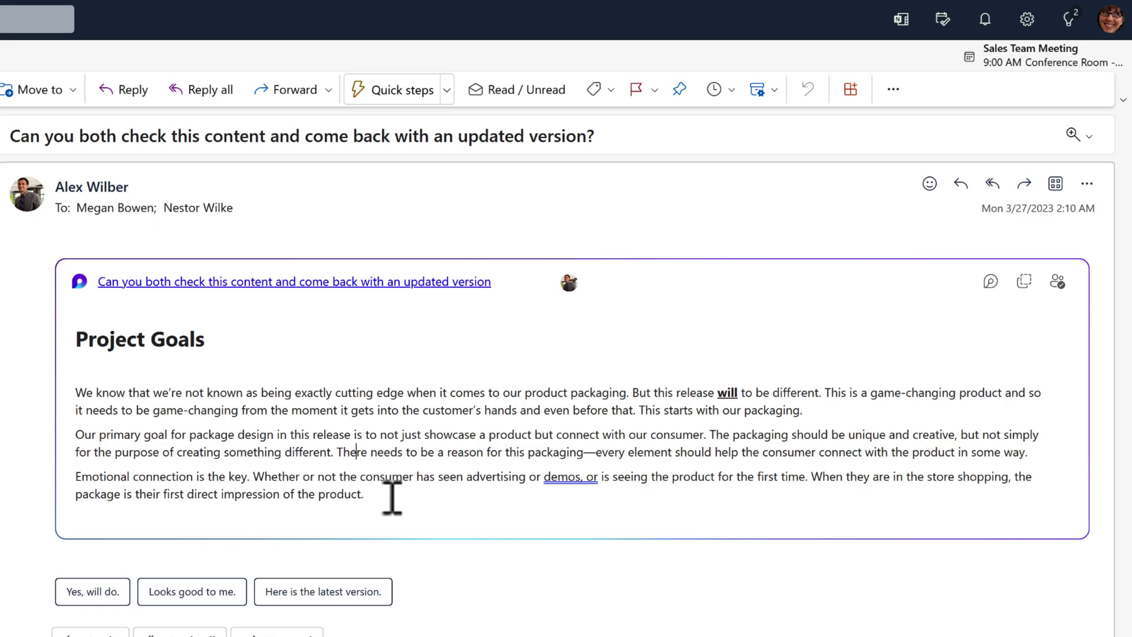
# Delete 'Emotional connection is the key.' so the third paragraph begins with 'Whether'.
pyautogui.moveTo(253, 476); pyautogui.dragTo(75, 476)
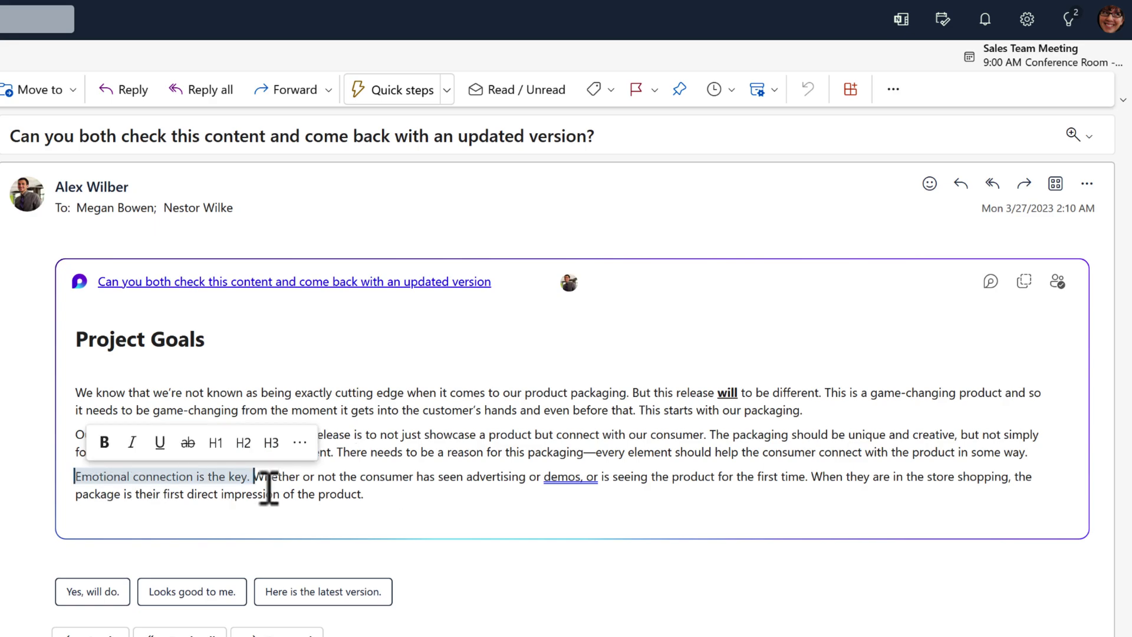
pyautogui.press('BackSpace')
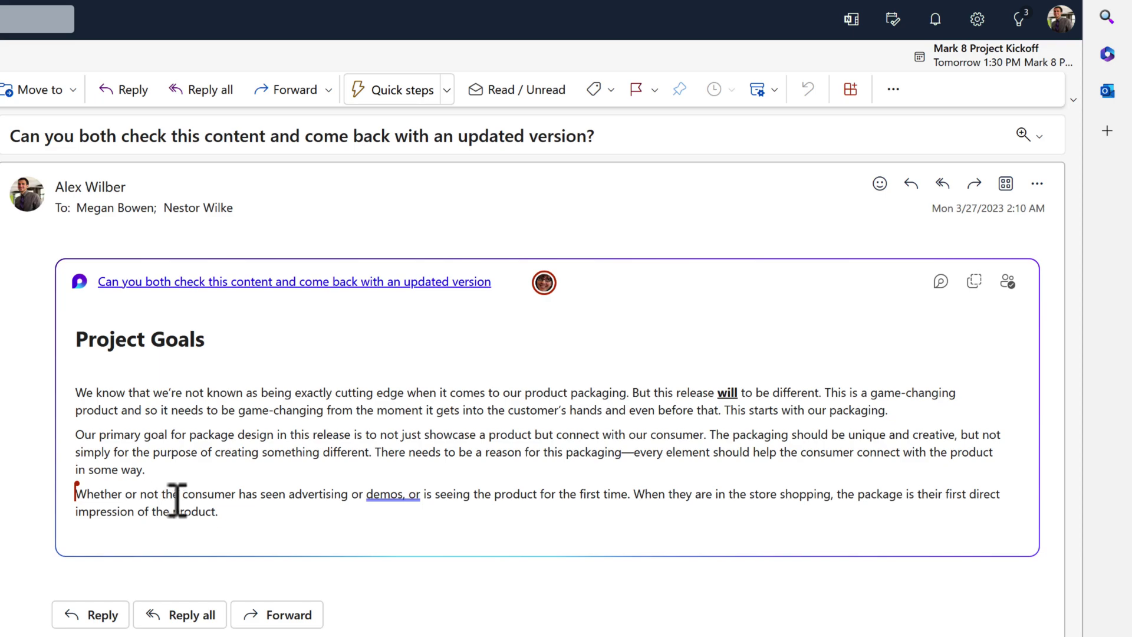
pyautogui.moveTo(546, 288)
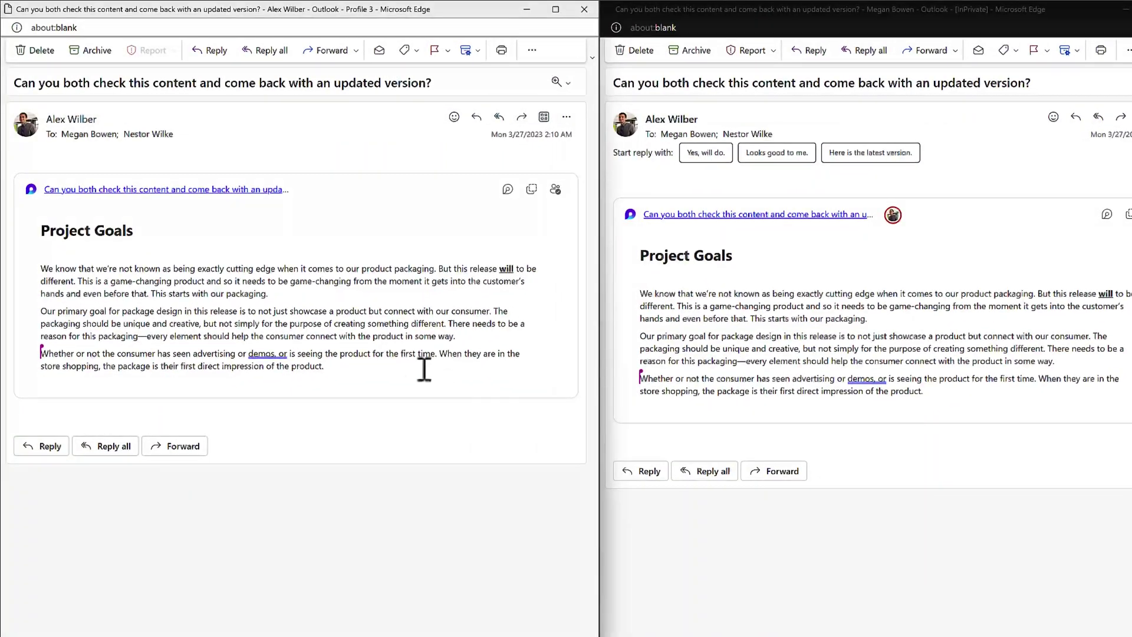
# Bold the closing first-impressions paragraph, then delete it from the Project Goals Loop component.
pyautogui.click(354, 369)
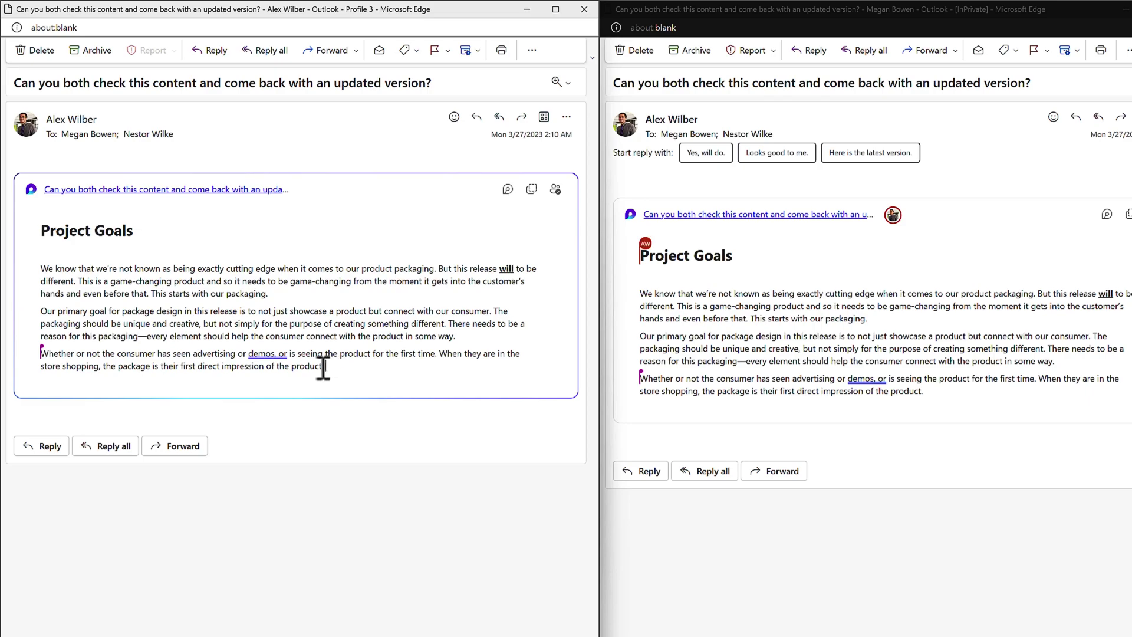
pyautogui.moveTo(323, 368); pyautogui.dragTo(40, 353)
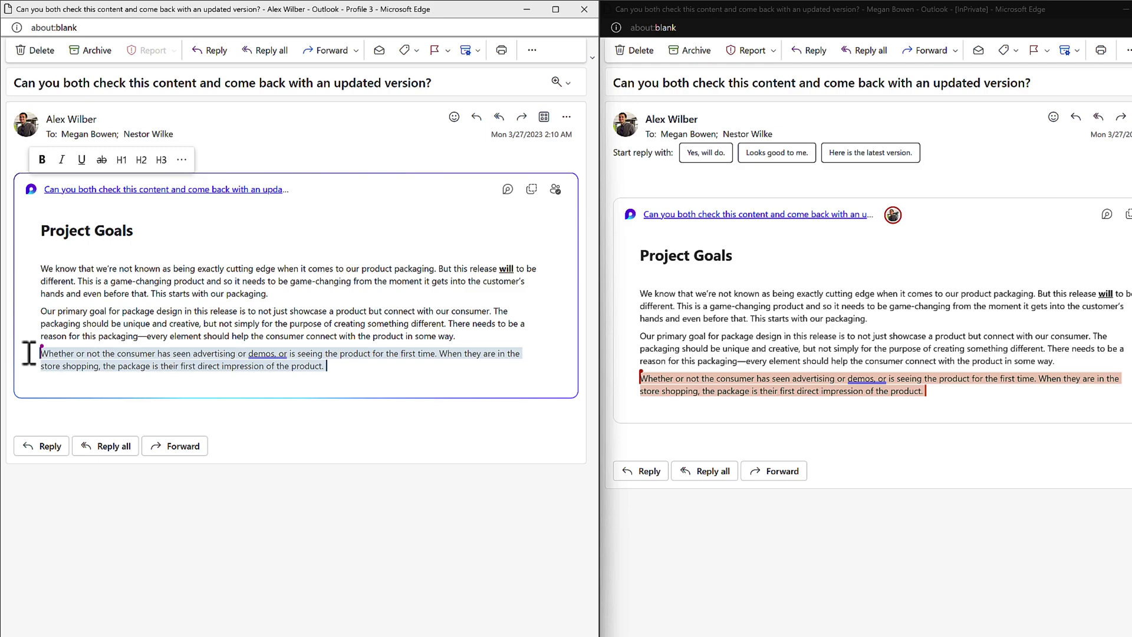
pyautogui.click(79, 357)
pyautogui.moveTo(386, 370); pyautogui.dragTo(30, 354)
pyautogui.click(40, 157)
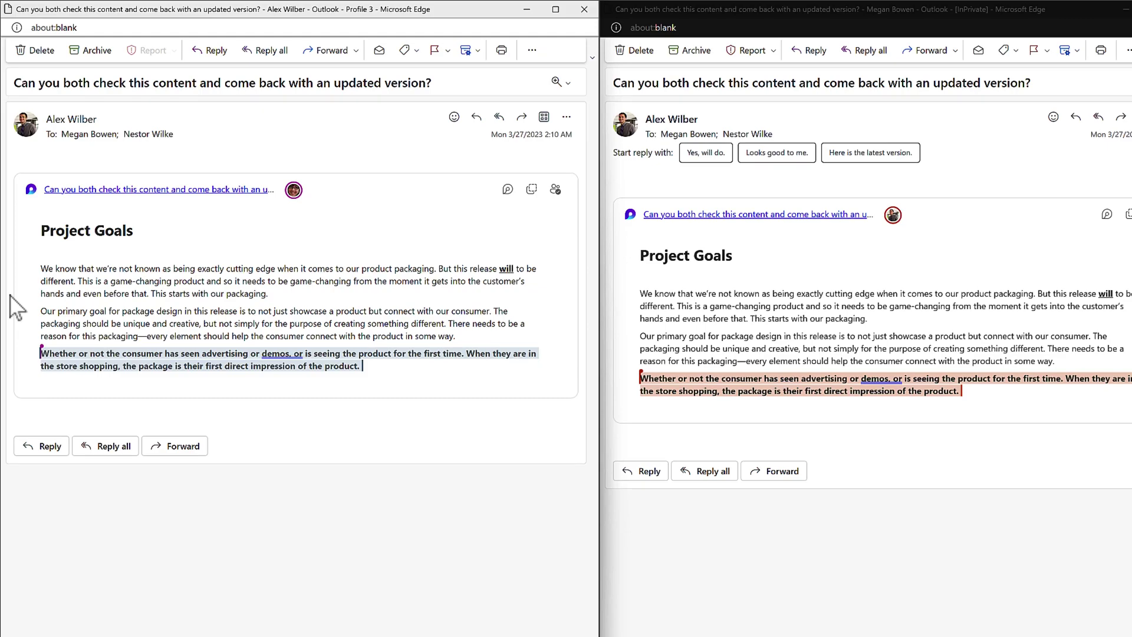
pyautogui.moveTo(392, 384); pyautogui.dragTo(23, 351)
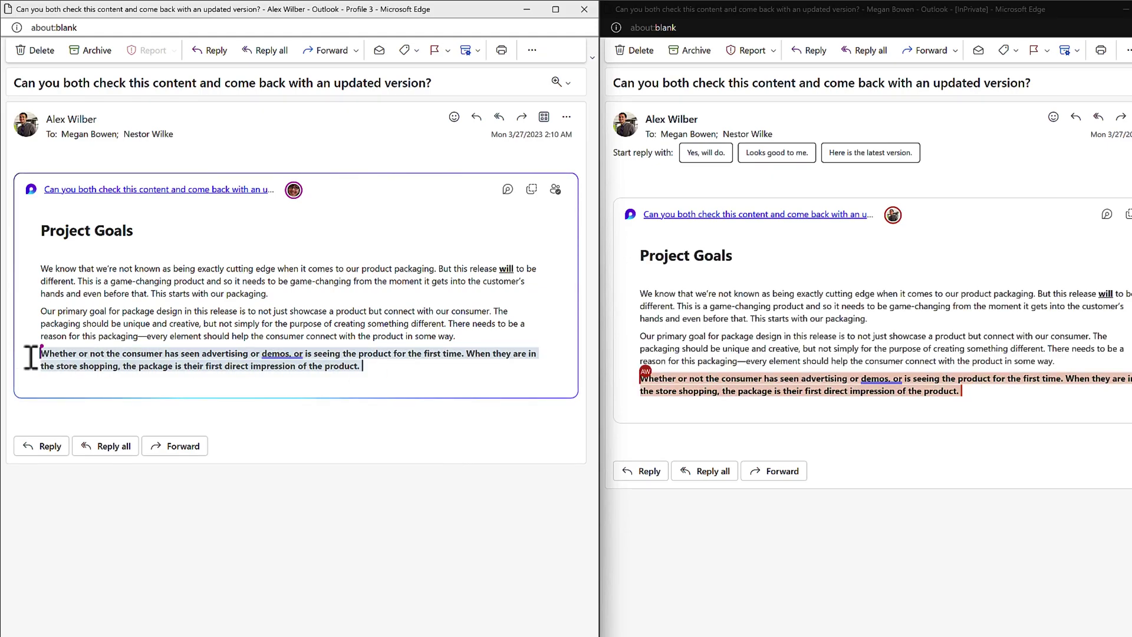
pyautogui.press('Delete')
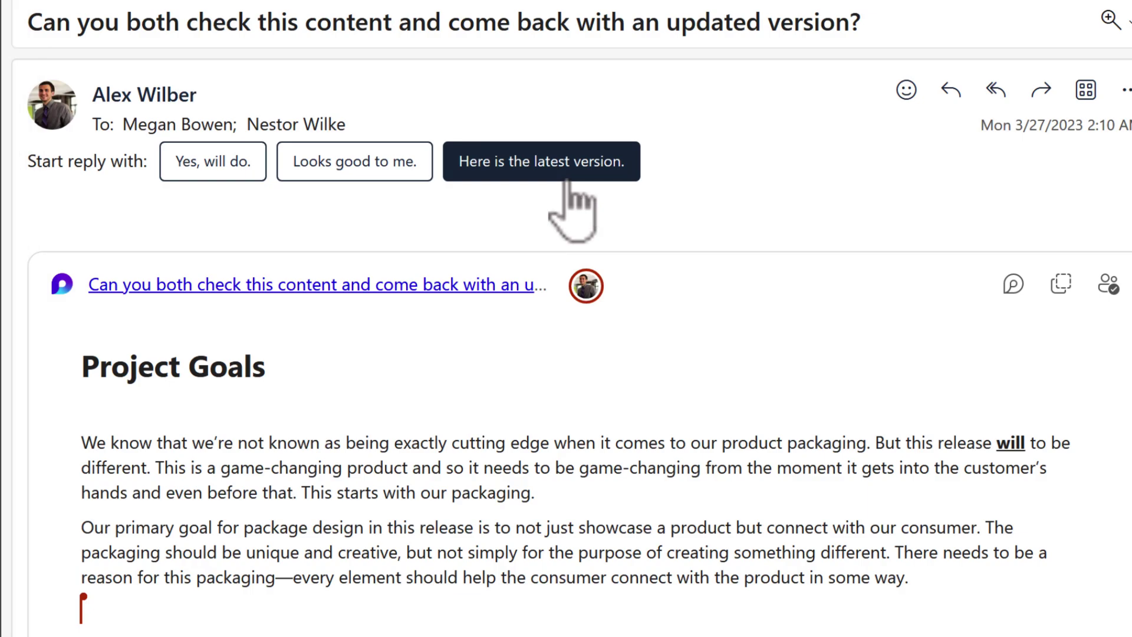
# Reply to all with the suggested reply 'Here is the latest version.' and send it.
pyautogui.click(566, 174)
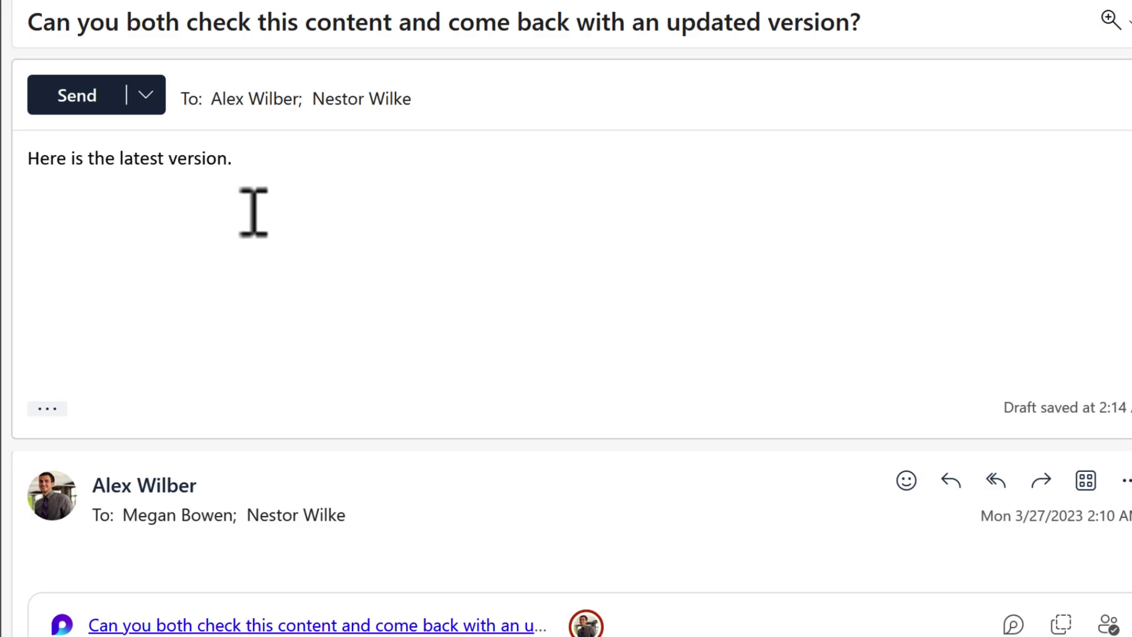
pyautogui.click(70, 96)
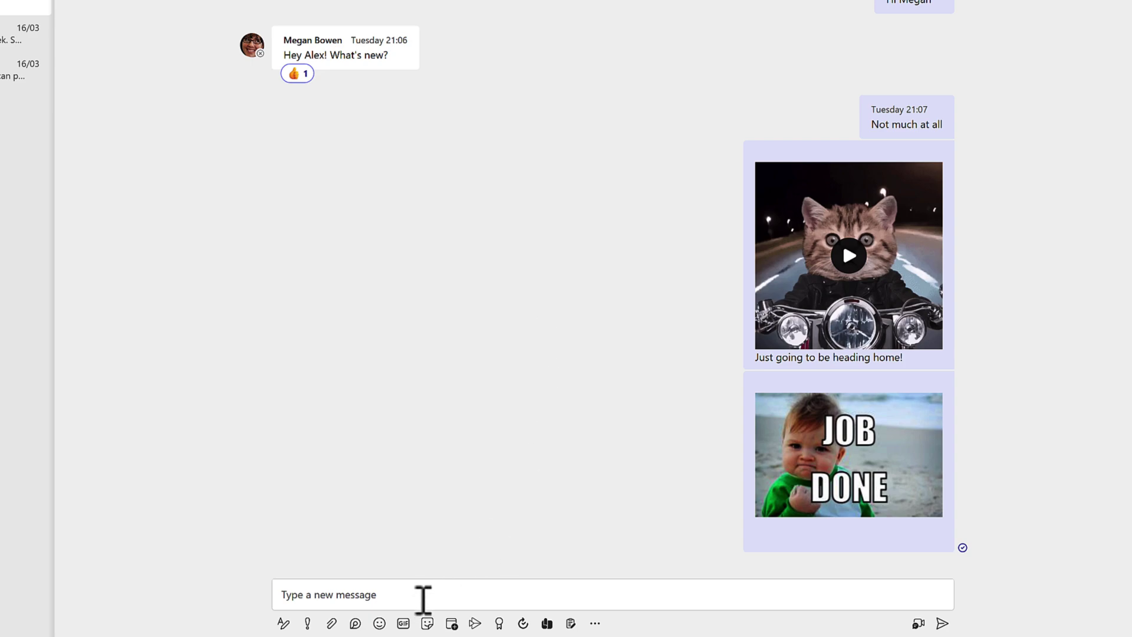
# Bring up the Loop components list from the Teams chat message box.
pyautogui.click(423, 599)
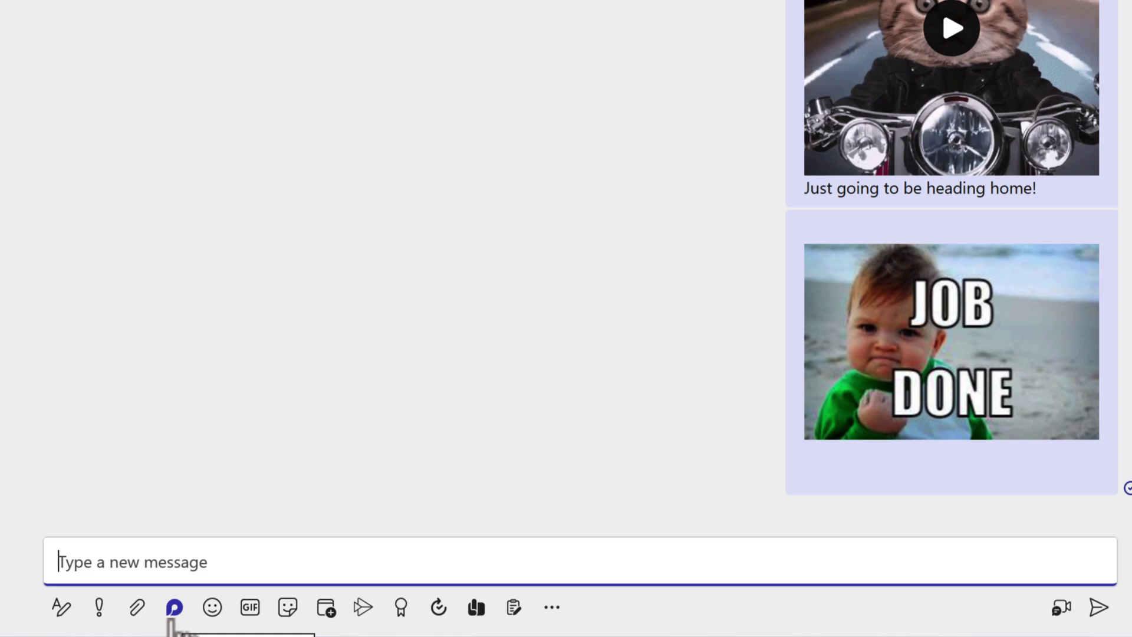
pyautogui.click(173, 614)
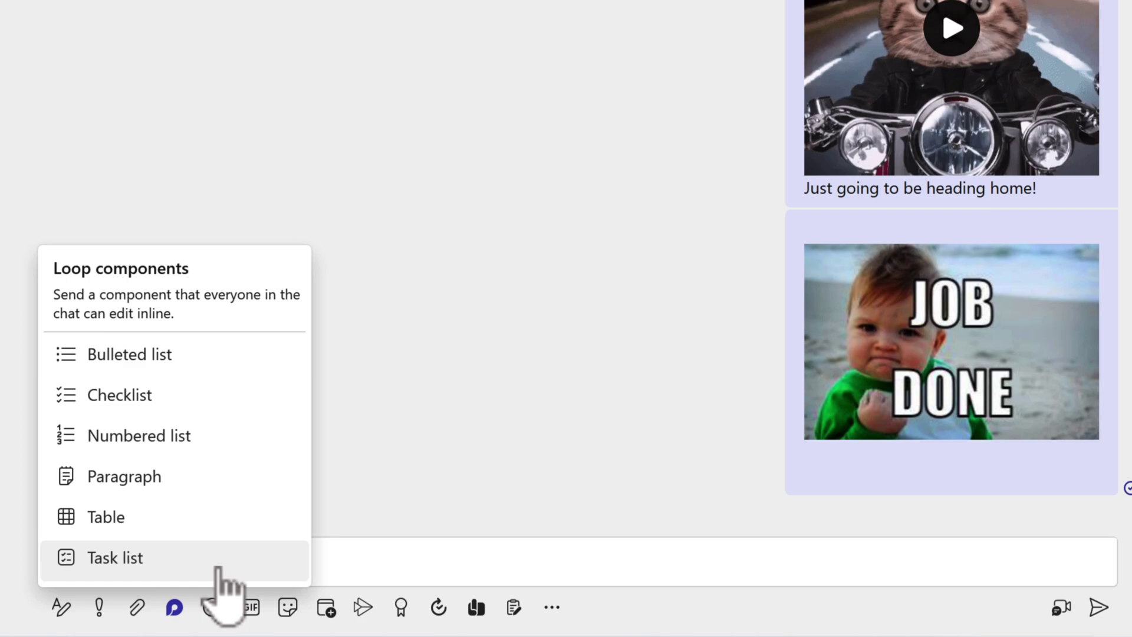
# Insert a Loop task list into the chat message and begin entering its title.
pyautogui.click(218, 566)
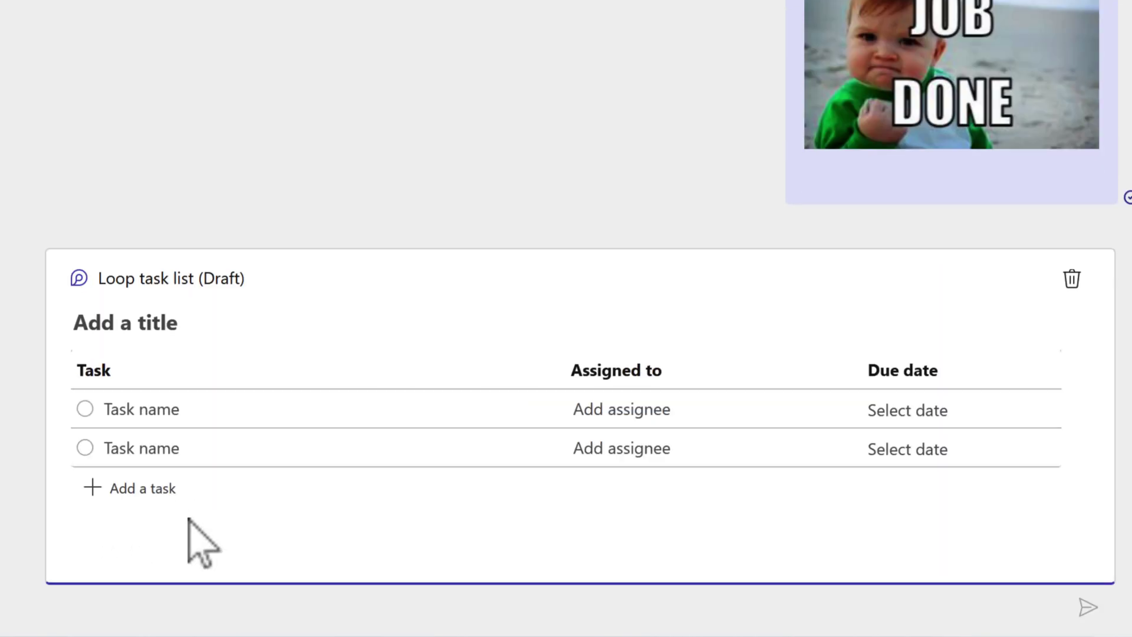
pyautogui.click(109, 316)
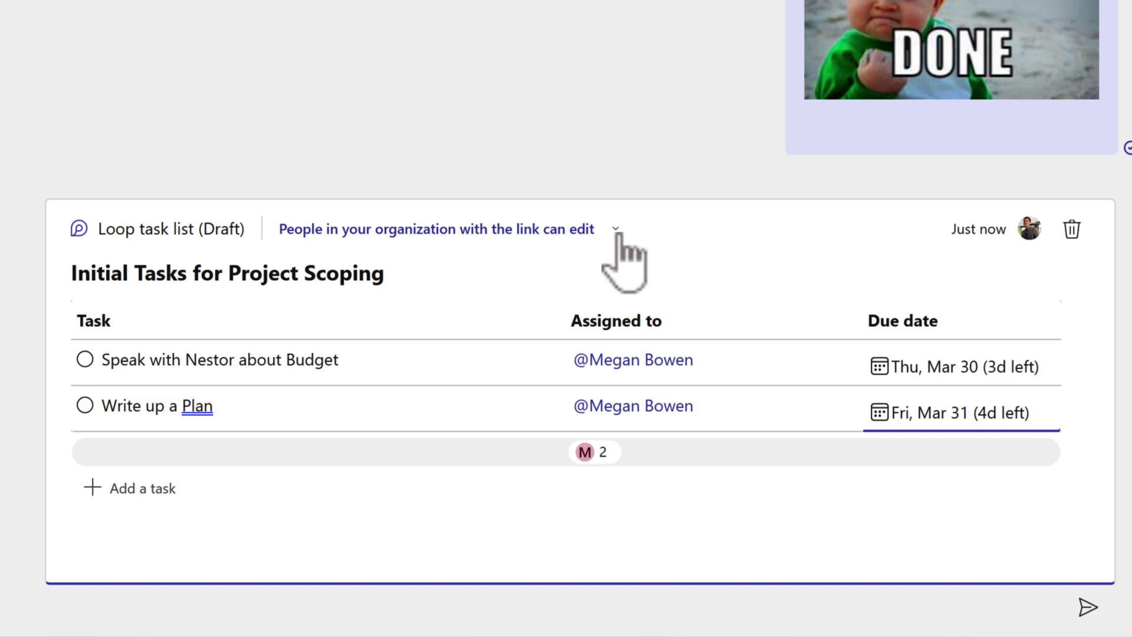
# Limit the task list link's access to people currently in this chat.
pyautogui.click(617, 234)
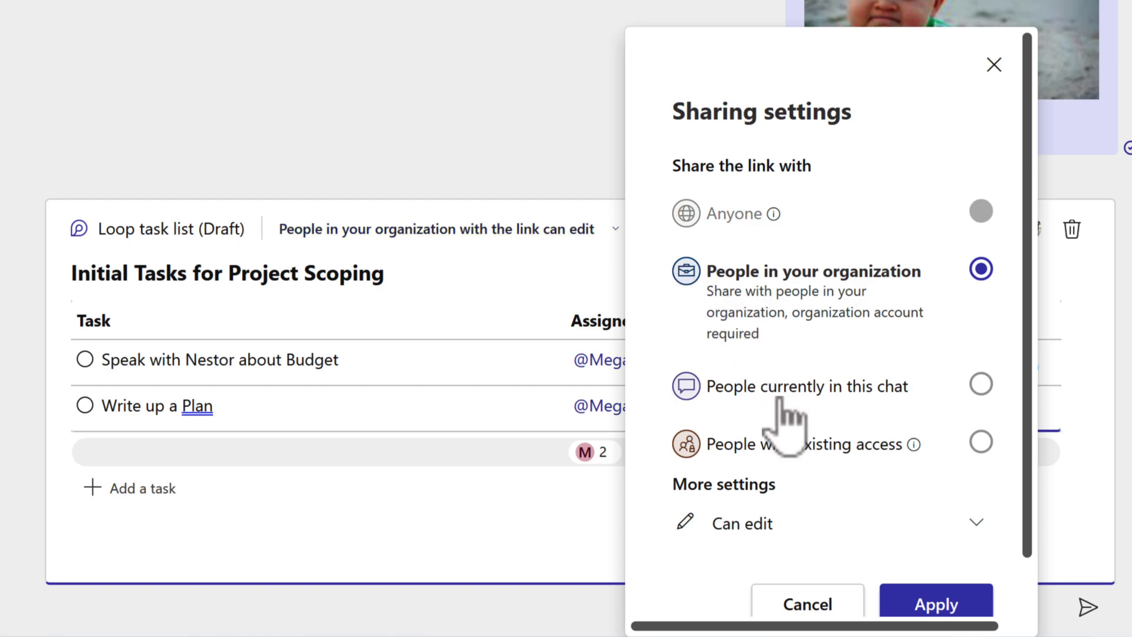
pyautogui.click(778, 396)
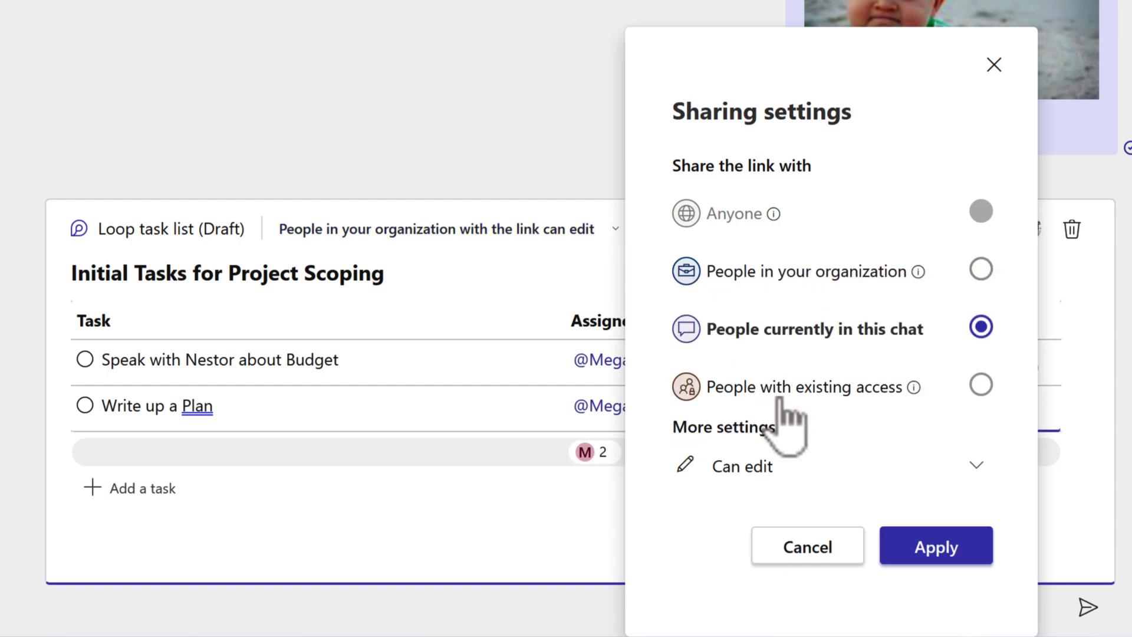
pyautogui.click(968, 552)
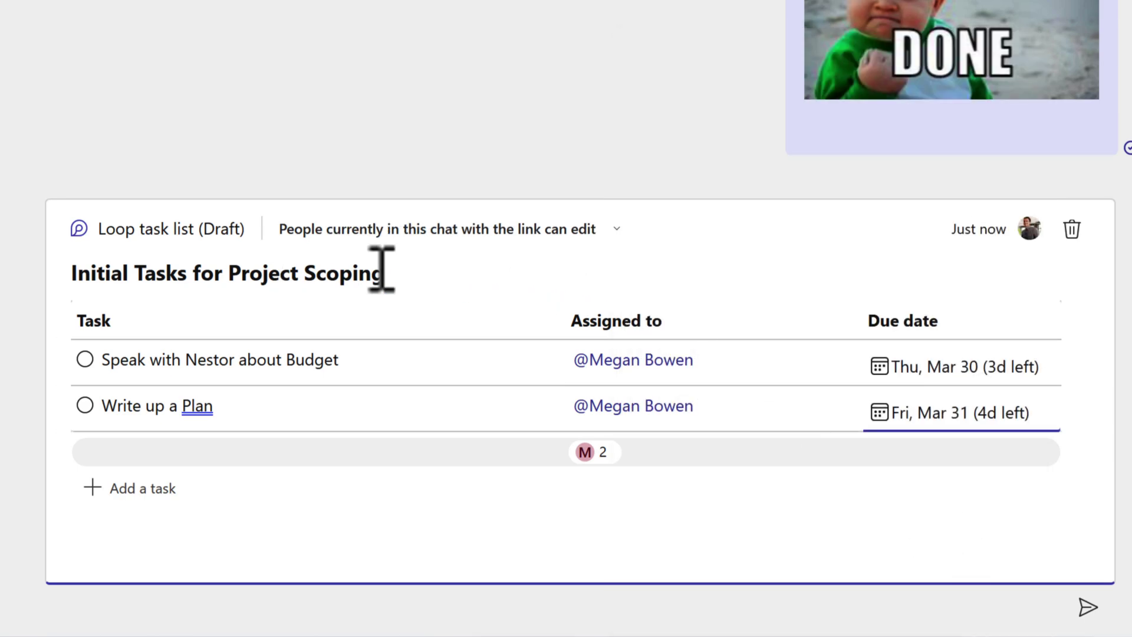
# Send the task list, then change the second task to 'Write up a Plan about Project Scoping'.
pyautogui.click(1087, 610)
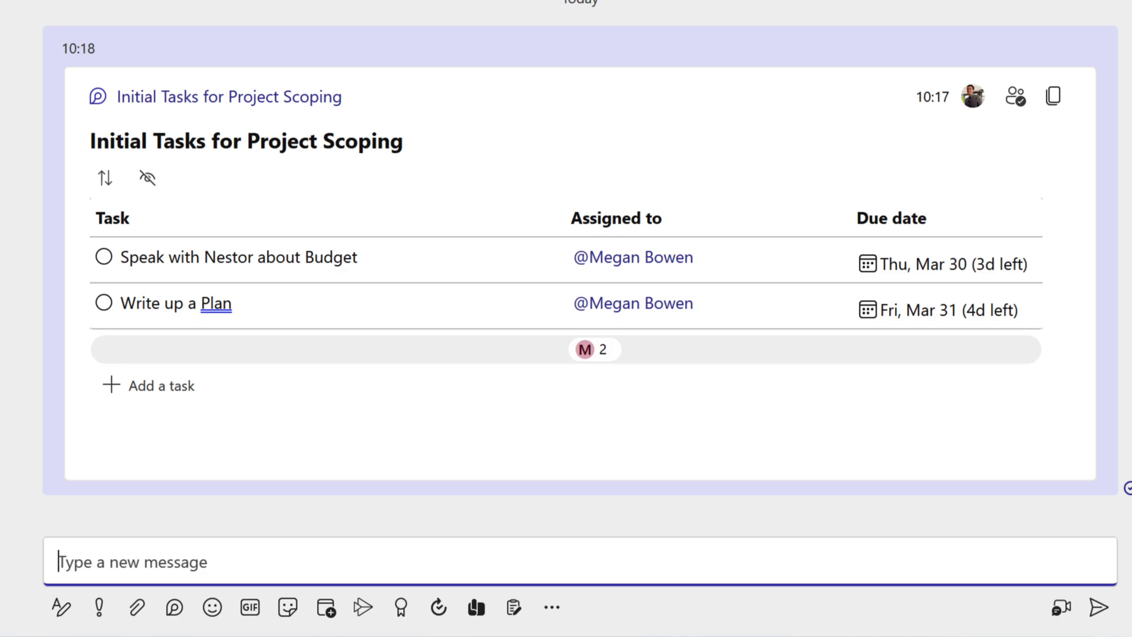
pyautogui.click(262, 303)
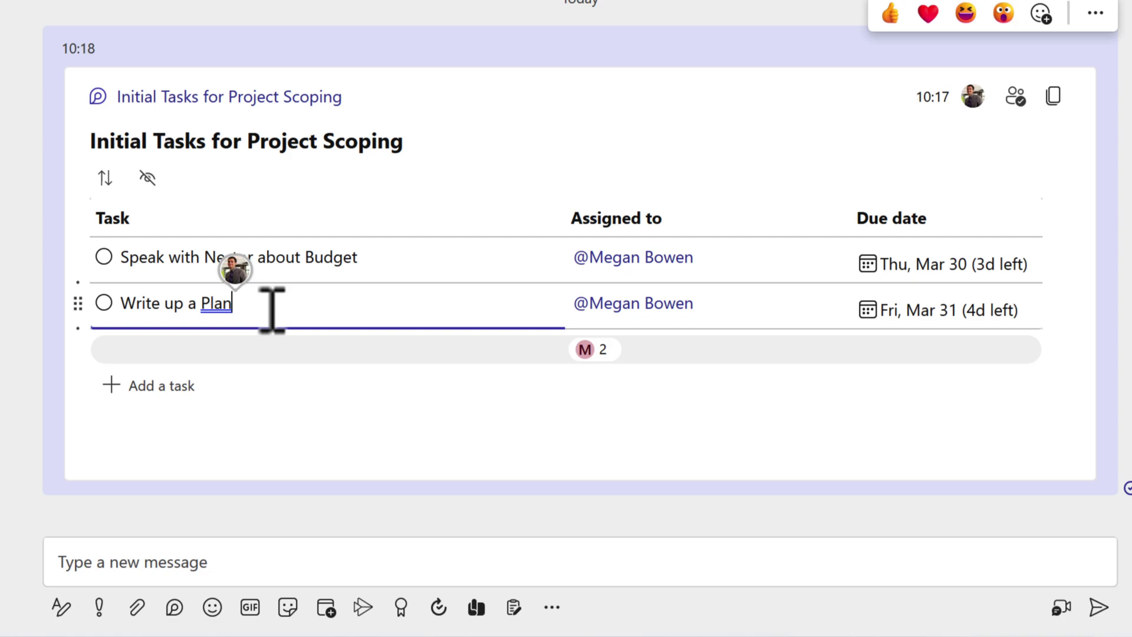
pyautogui.write('about')
pyautogui.write(' Pro')
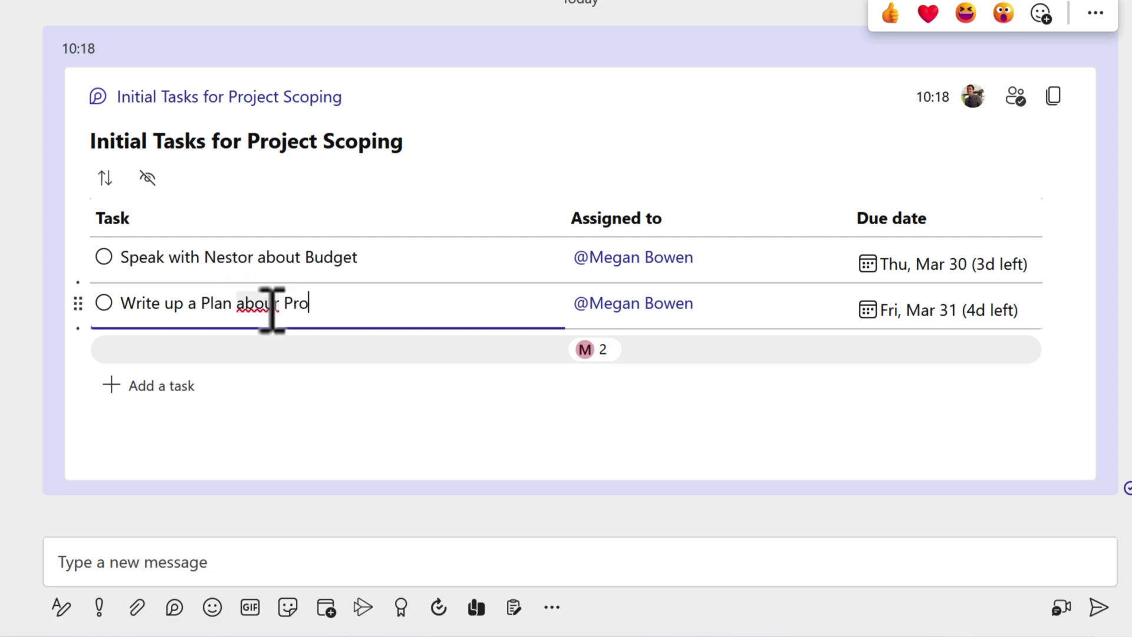
pyautogui.press('BackSpace')
pyautogui.press('BackSpace')
pyautogui.press('BackSpace')
pyautogui.press('BackSpace')
pyautogui.press('BackSpace')
pyautogui.write('t Project Scoping')
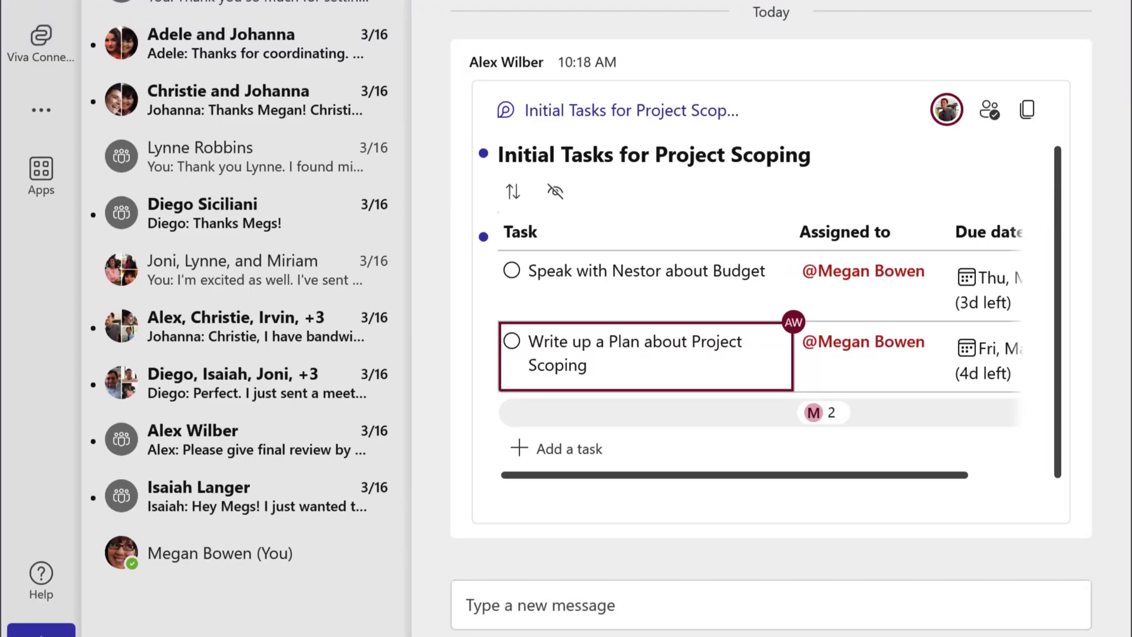
# Add a Budget Approval task due Thu, Mar 30, then copy the Loop task list's link.
pyautogui.click(584, 451)
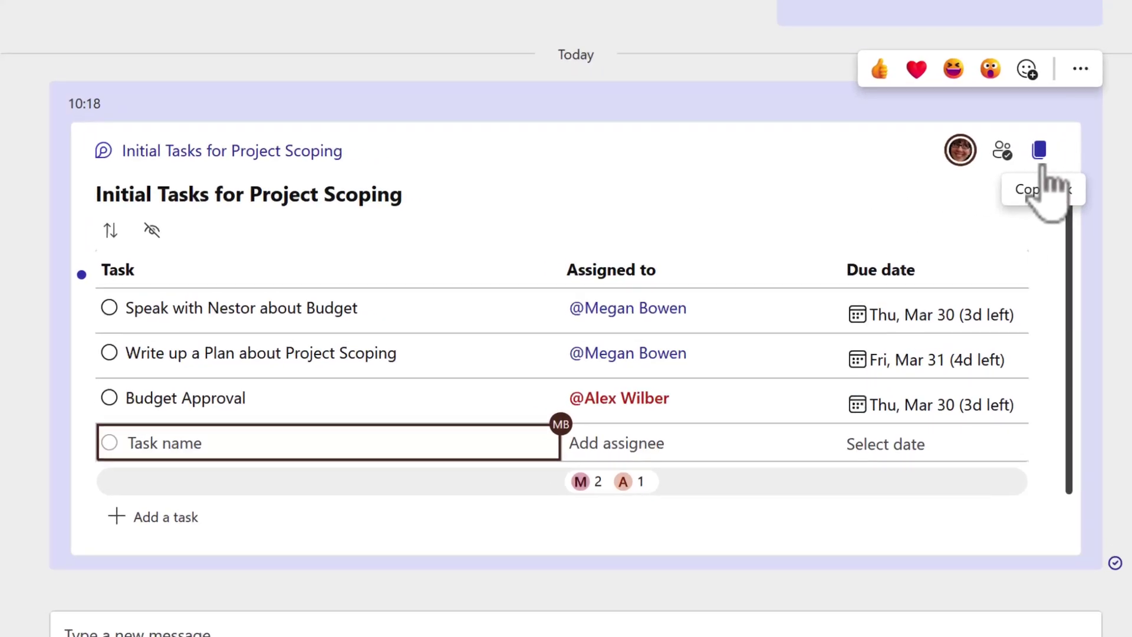
pyautogui.click(1039, 159)
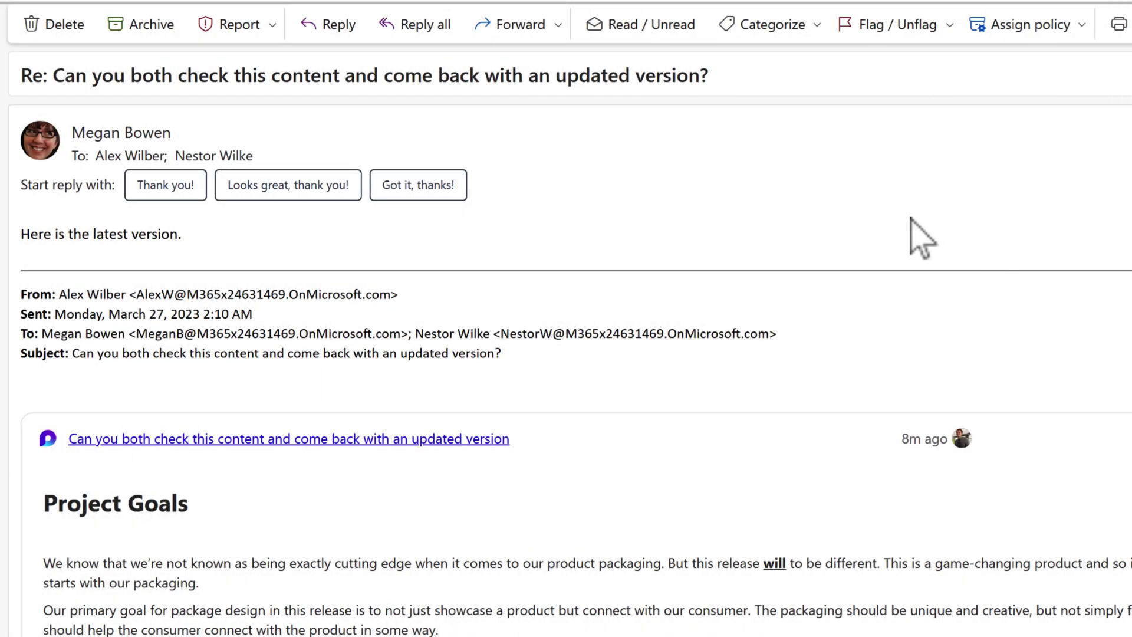
# Reply all and paste the Initial Tasks for Project Scoping Loop list into the body.
pyautogui.click(424, 28)
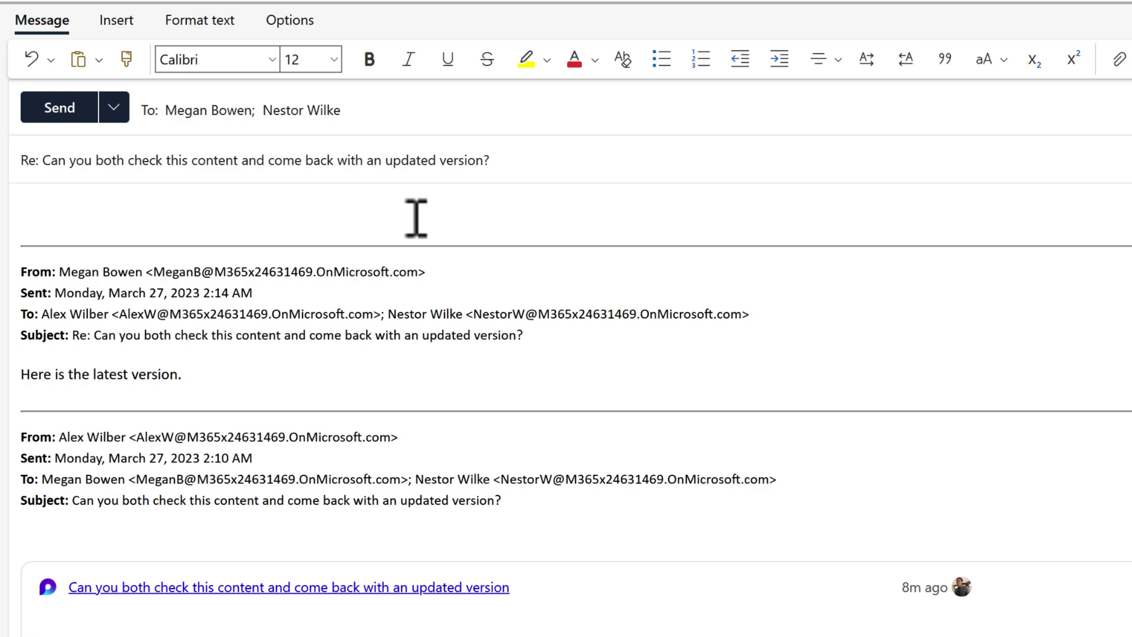
pyautogui.hotkey('ctrl', 'v')
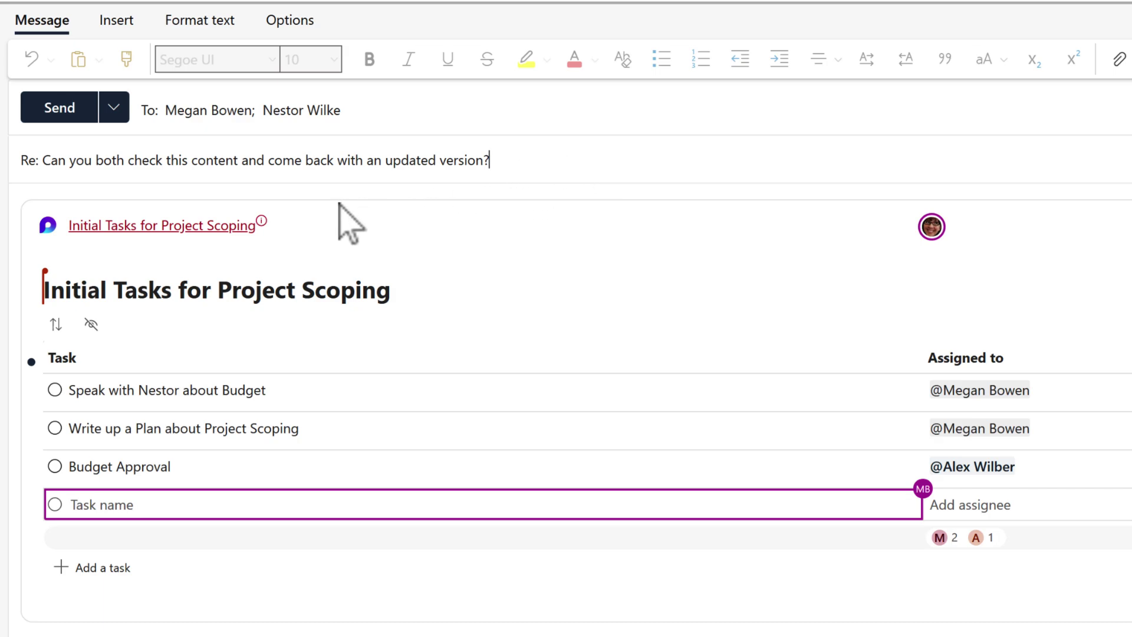
# Set the embedded list's link access to 'Recipients of this message' with edit rights.
pyautogui.click(262, 237)
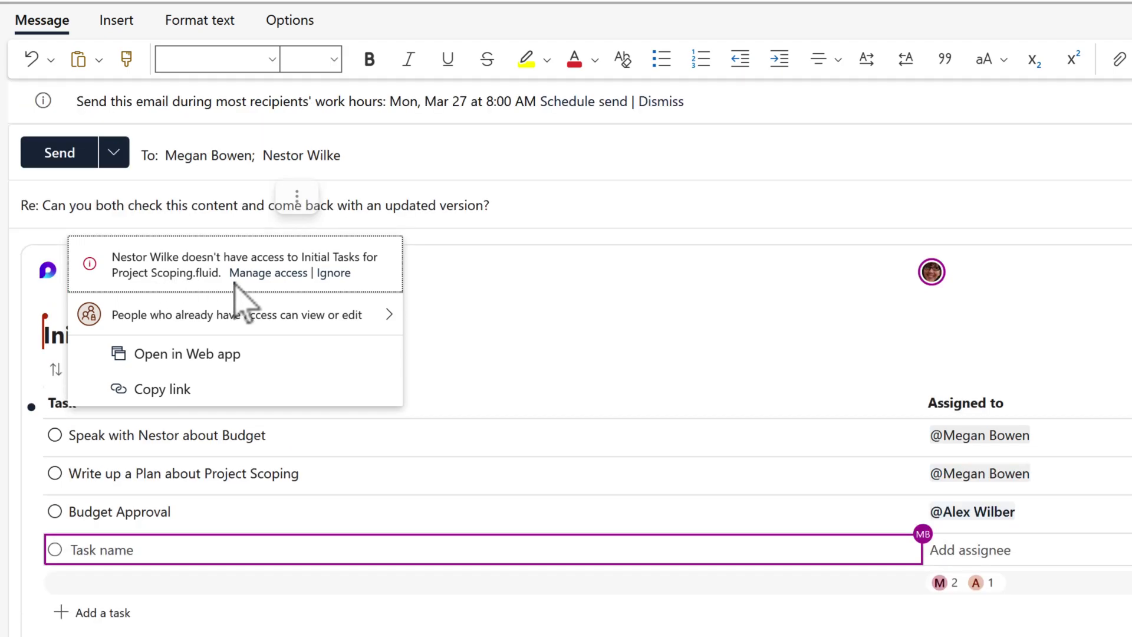
pyautogui.click(340, 317)
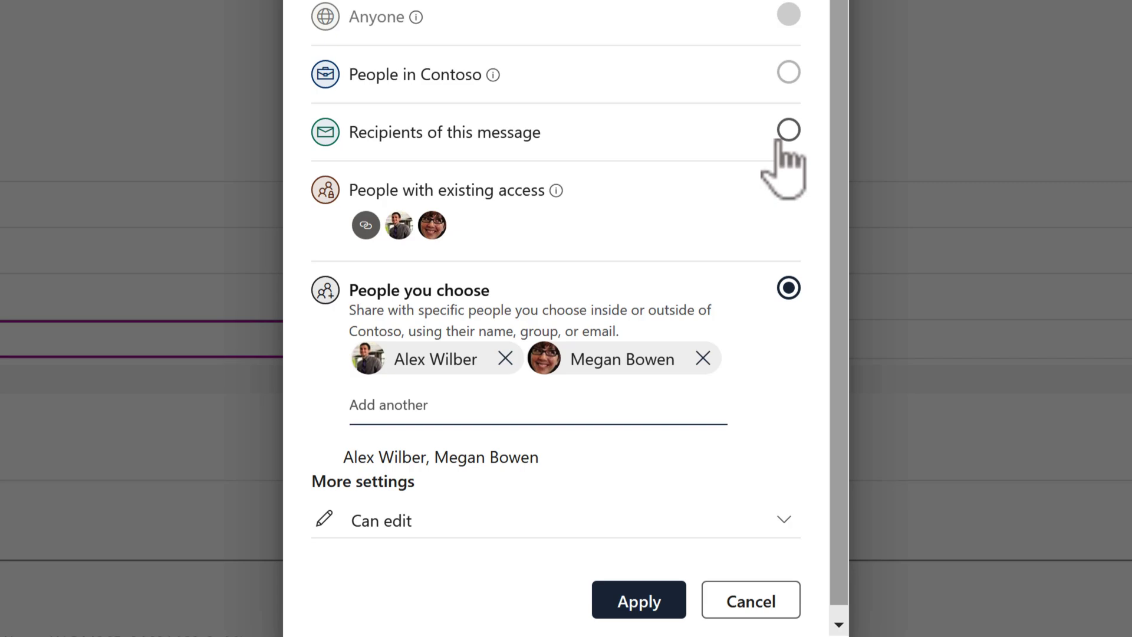
pyautogui.click(781, 142)
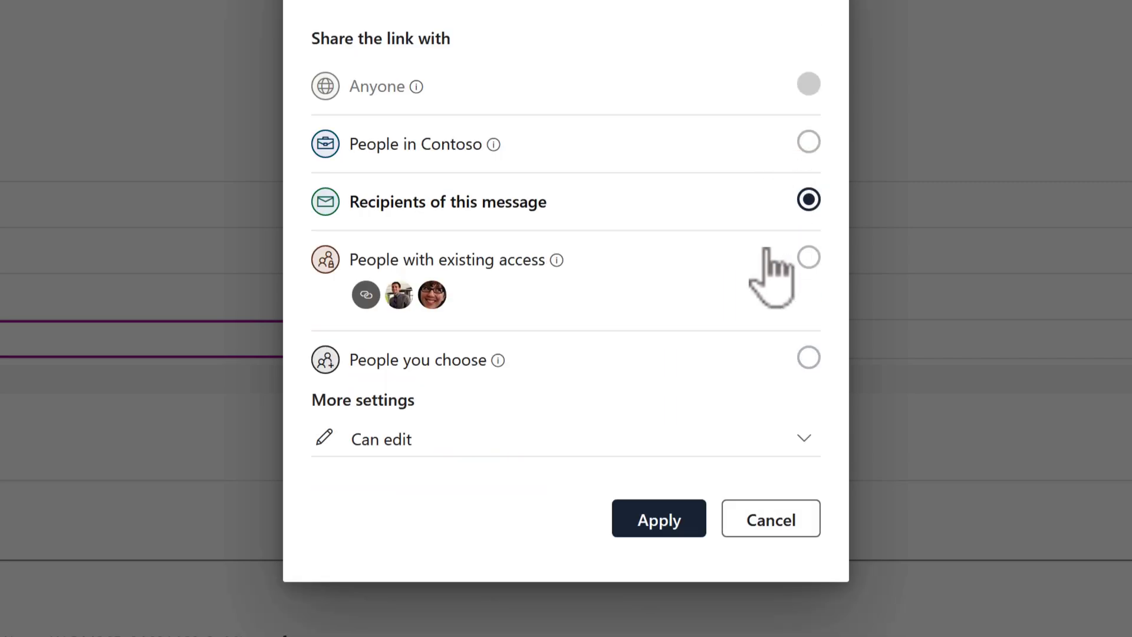
pyautogui.click(669, 531)
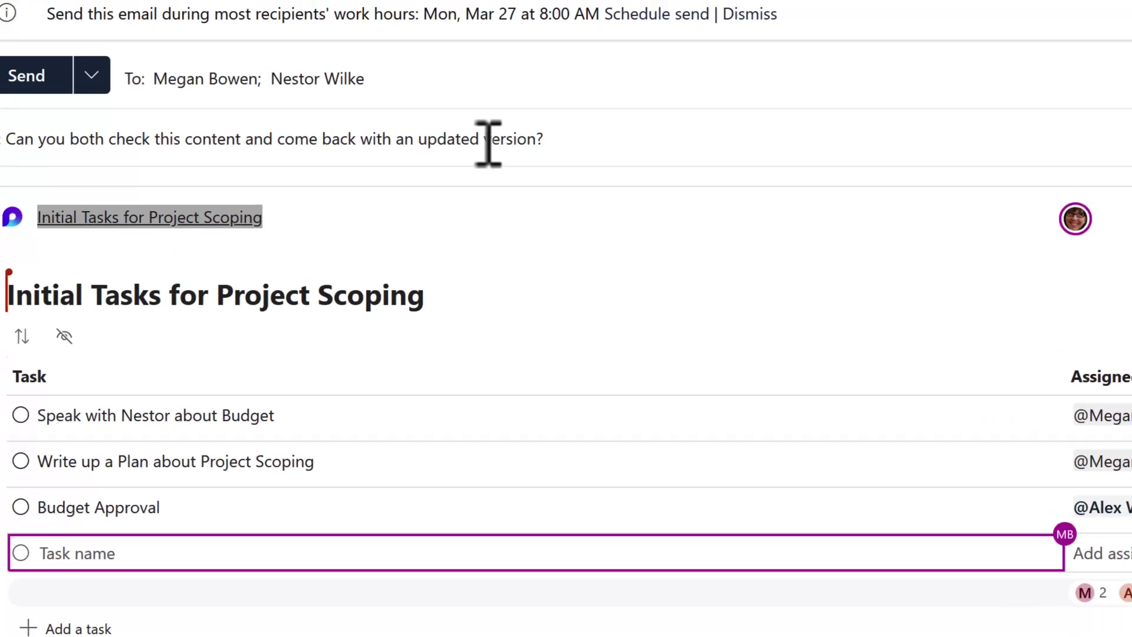